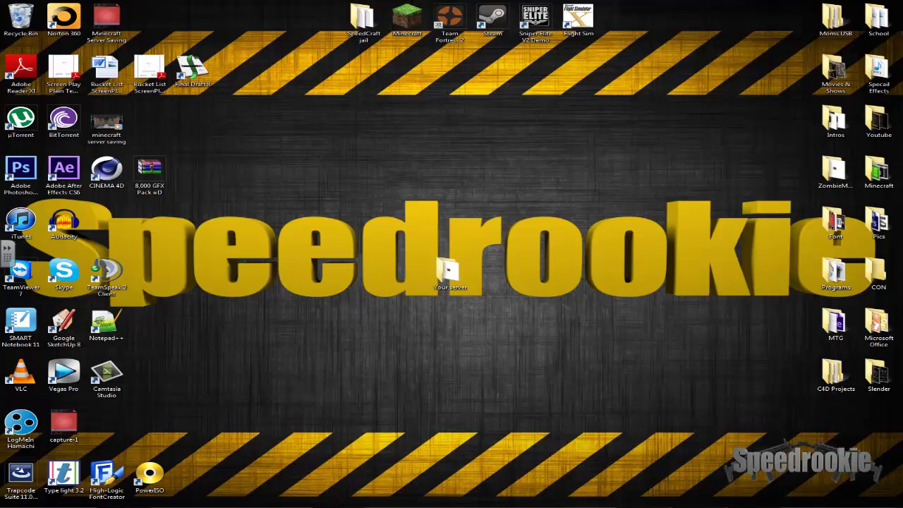
Step: Bring the Chrome window with the RARLAB WinRAR 4.20 downloads page to the front
{"action": "left_click", "coordinate": [141, 496]}
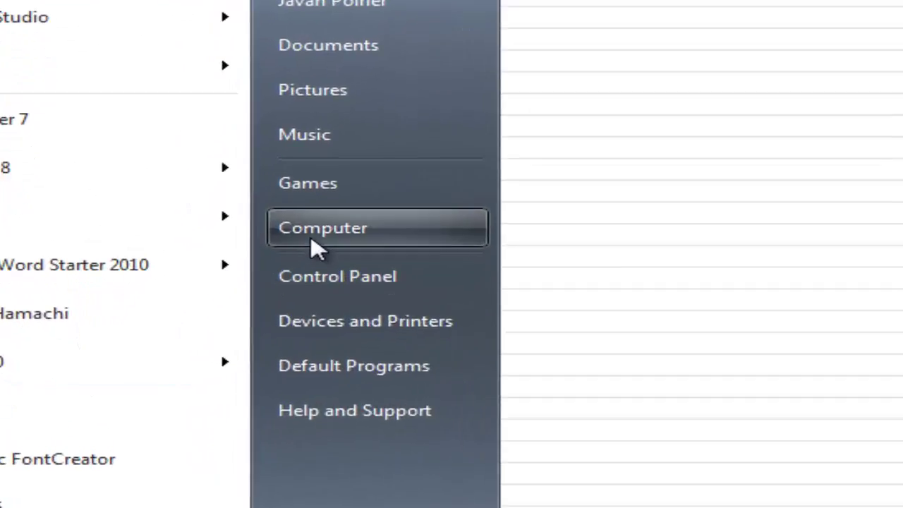
Step: Check the system type in Computer's Properties, then switch to the LogMeIn Hamachi download page
{"action": "left_click", "coordinate": [319, 228]}
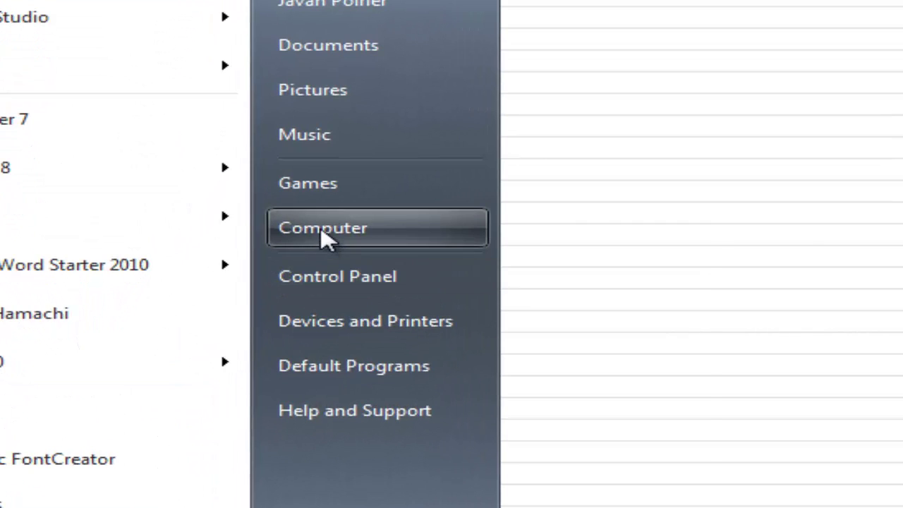
{"action": "right_click", "coordinate": [319, 229]}
{"action": "left_click", "coordinate": [467, 450]}
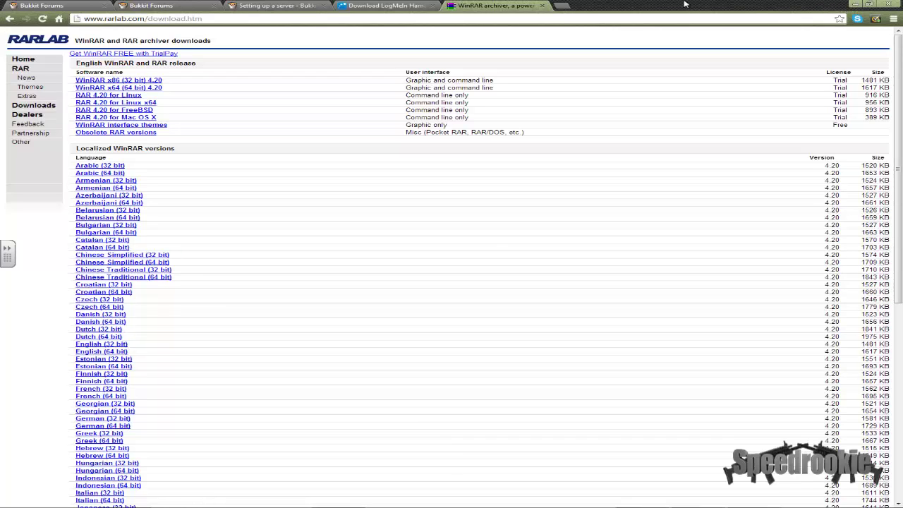
{"action": "left_click", "coordinate": [406, 5]}
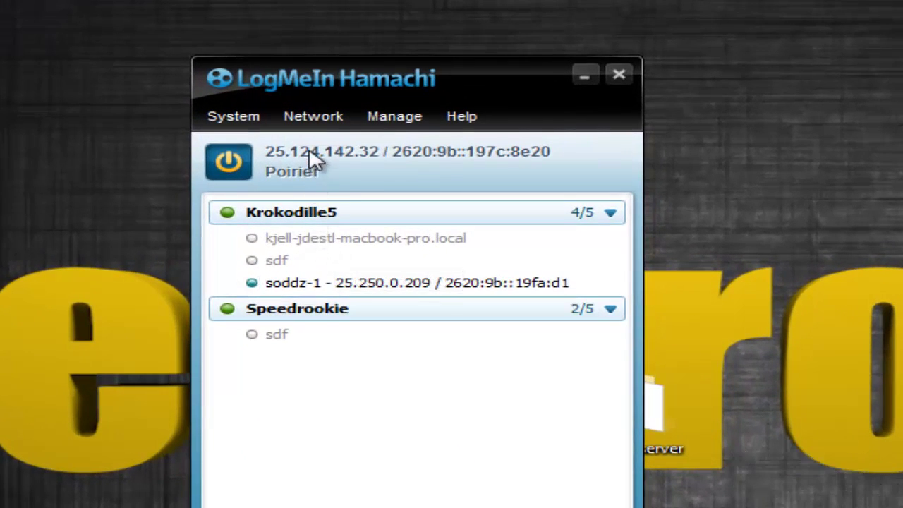
{"action": "left_click", "coordinate": [222, 161]}
{"action": "left_click", "coordinate": [221, 170]}
{"action": "left_click", "coordinate": [340, 120]}
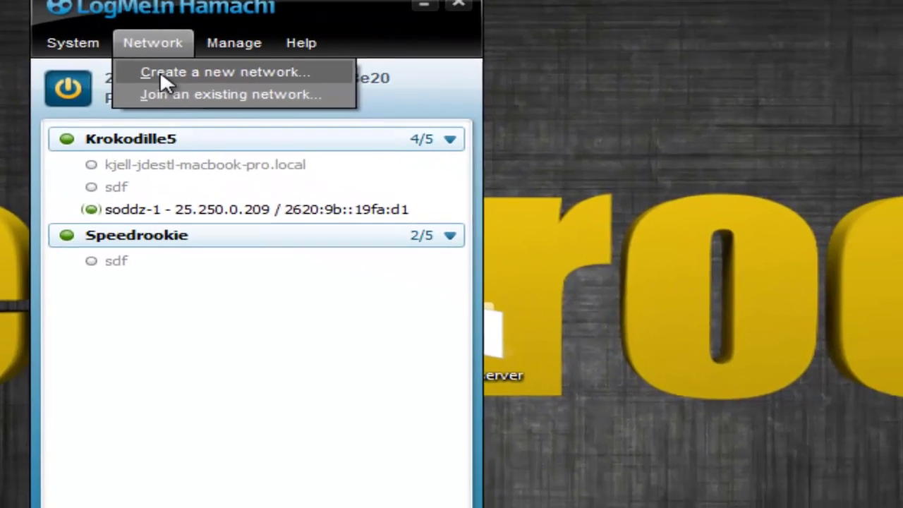
{"action": "left_click", "coordinate": [322, 149]}
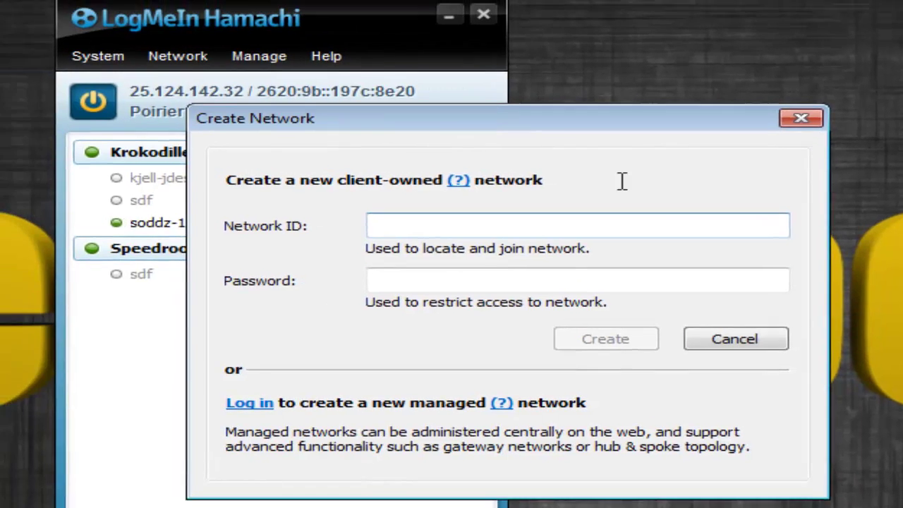
{"action": "key", "text": "Escape"}
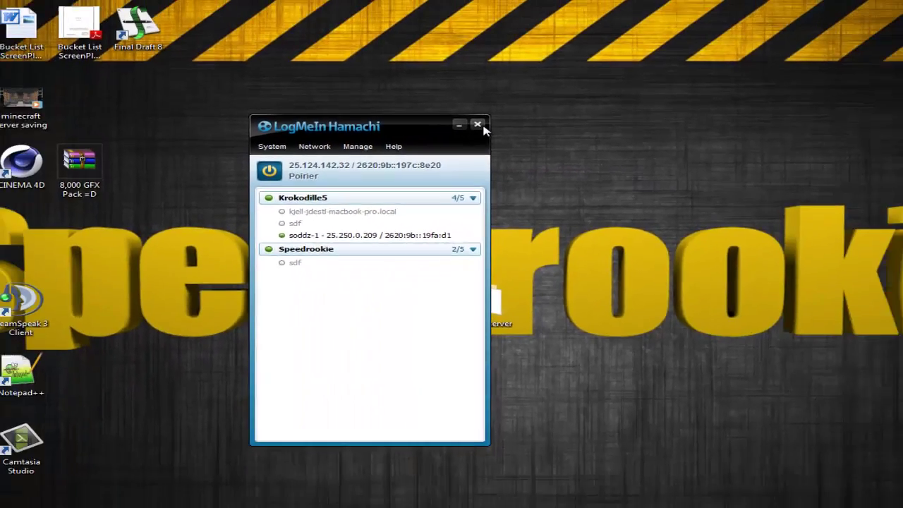
Step: Close Hamachi and go to the Bukkit wiki's 'Setting up a server' page
{"action": "left_click", "coordinate": [483, 123]}
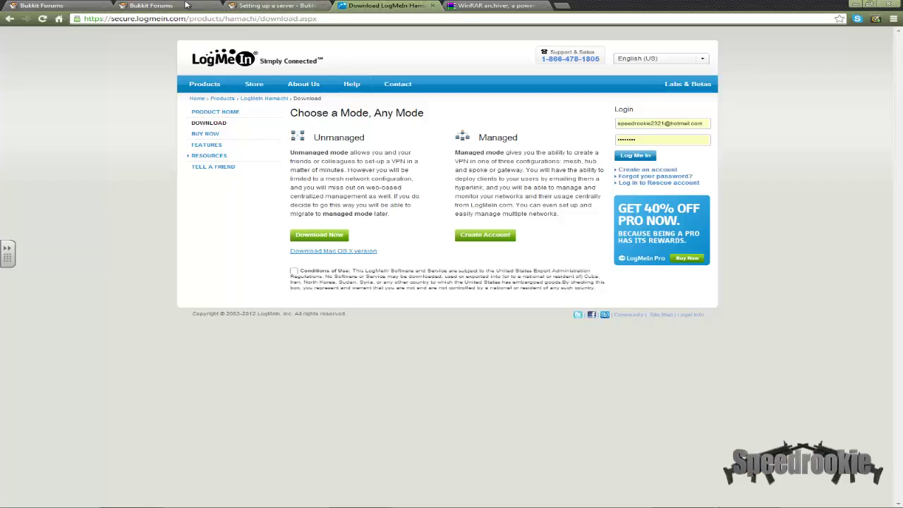
{"action": "left_click", "coordinate": [42, 4]}
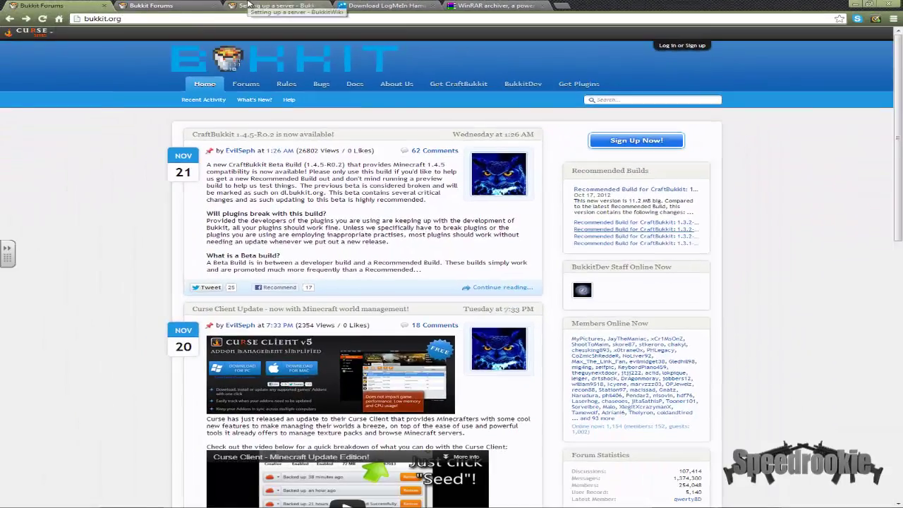
{"action": "left_click", "coordinate": [275, 6]}
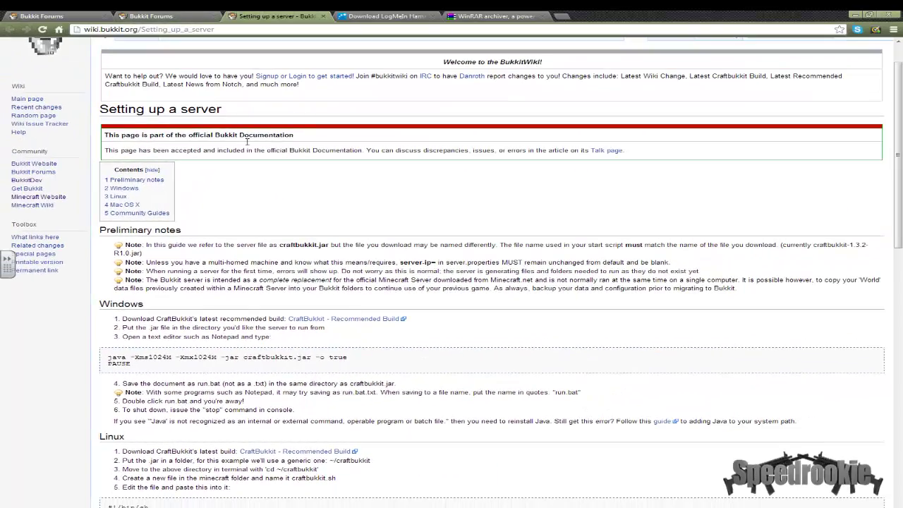
Step: Look over the recommended CraftBukkit build and all downloads, then close that page
{"action": "left_click", "coordinate": [160, 14]}
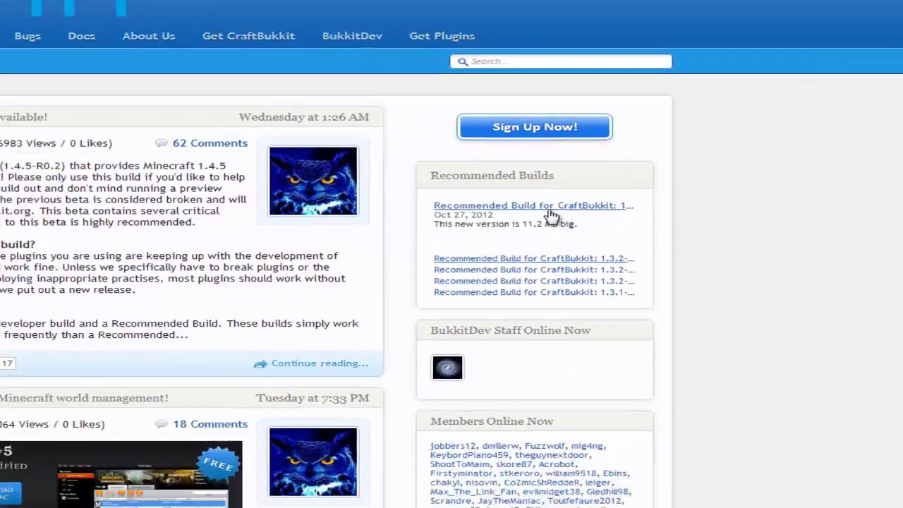
{"action": "left_click", "coordinate": [644, 201]}
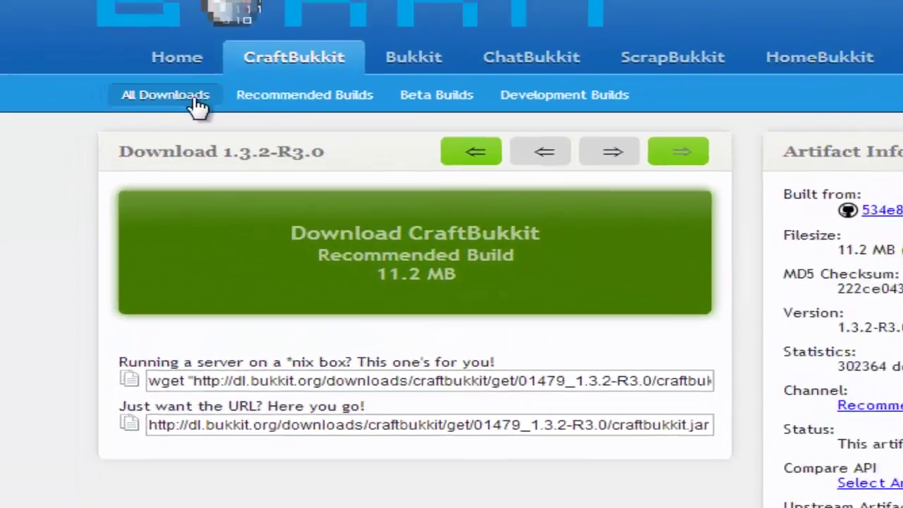
{"action": "left_click", "coordinate": [196, 103]}
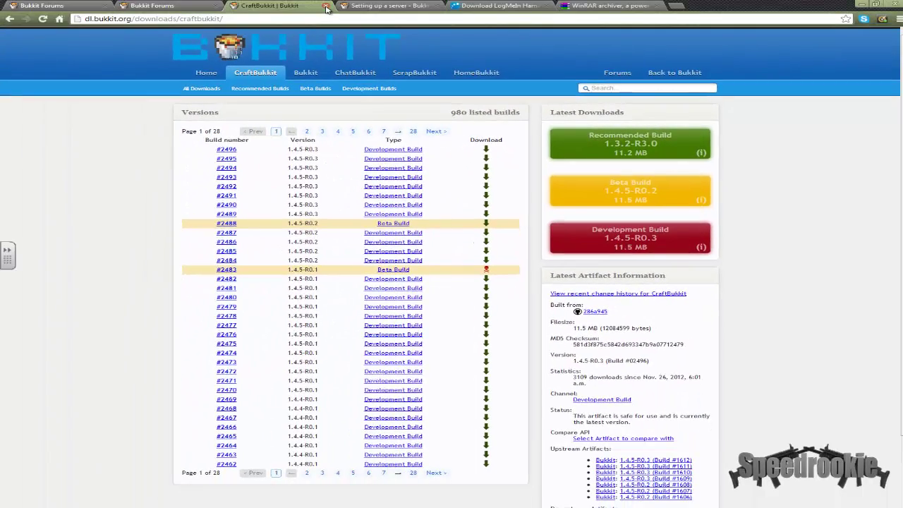
{"action": "left_click", "coordinate": [326, 7]}
Step: Return to the setup guide and open the Your server folder containing craftbukkit
{"action": "left_click", "coordinate": [286, 6]}
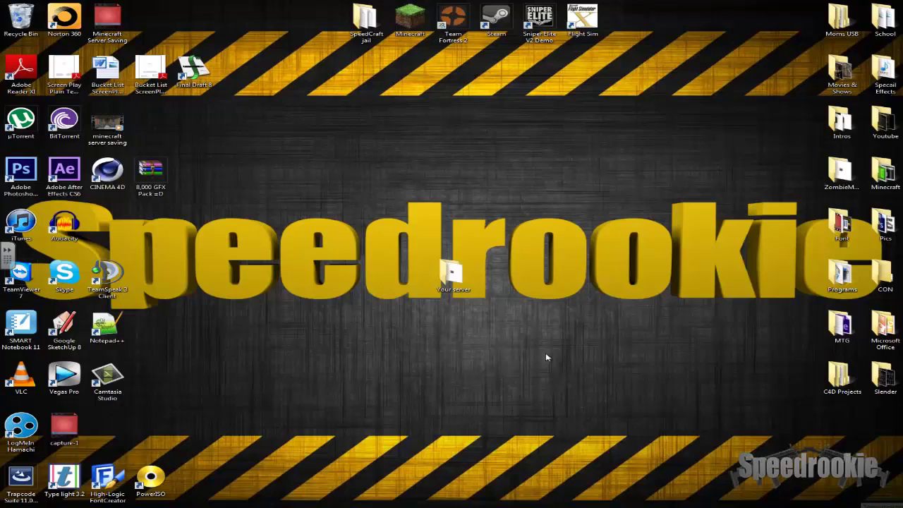
{"action": "double_click", "coordinate": [454, 271]}
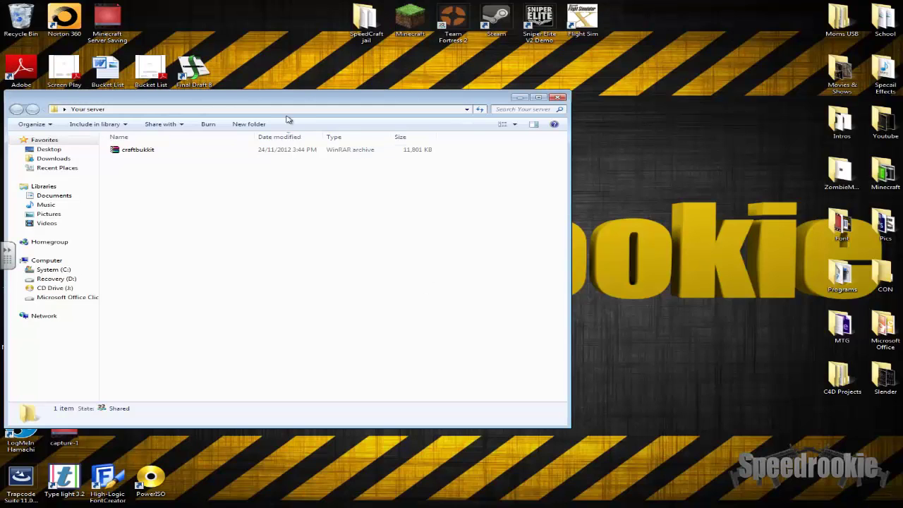
{"action": "left_click_drag", "start_coordinate": [289, 101], "coordinate": [414, 100]}
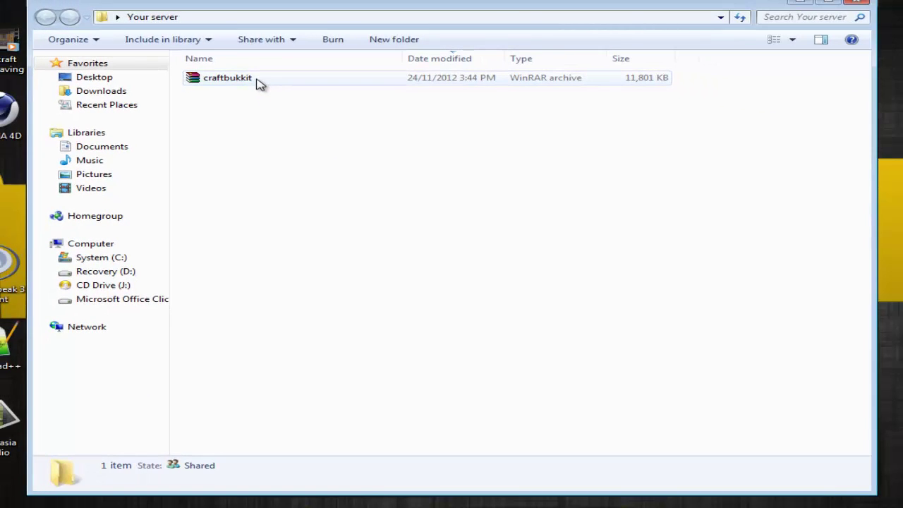
{"action": "right_click", "coordinate": [256, 83]}
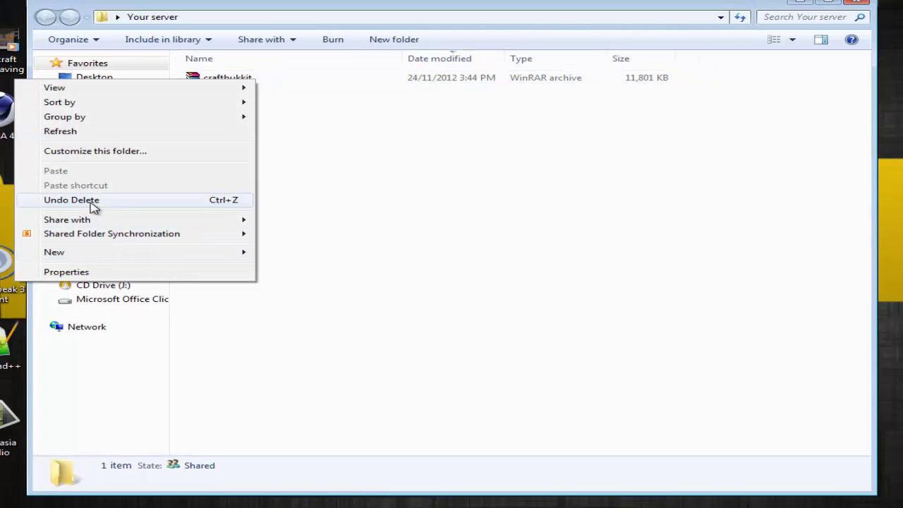
{"action": "left_click", "coordinate": [339, 176]}
{"action": "double_click", "coordinate": [240, 78]}
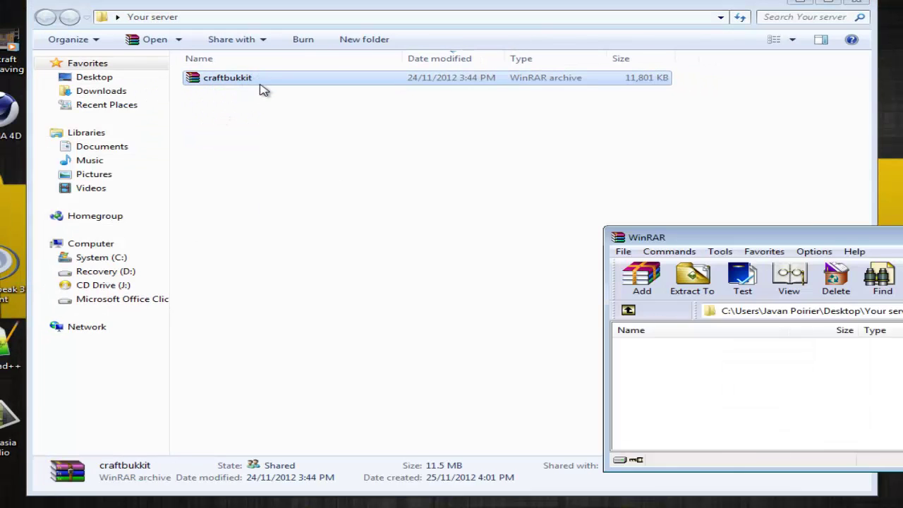
{"action": "key", "text": "Escape"}
{"action": "left_click", "coordinate": [244, 82]}
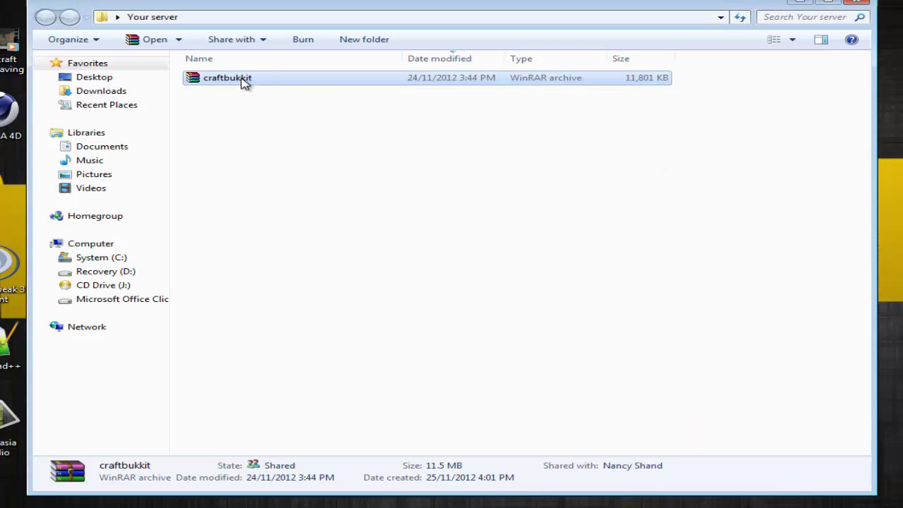
{"action": "key", "text": "End"}
{"action": "type", "text": ".ja"}
{"action": "key", "text": "BackSpace"}
{"action": "key", "text": "Return"}
{"action": "left_click", "coordinate": [283, 104]}
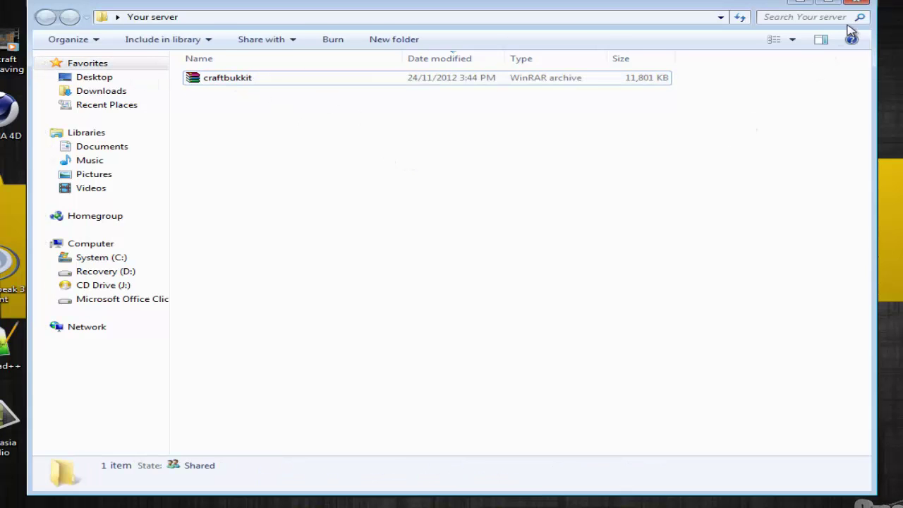
Step: Create a New Text Document in Your server and open it in Notepad
{"action": "right_click", "coordinate": [434, 190]}
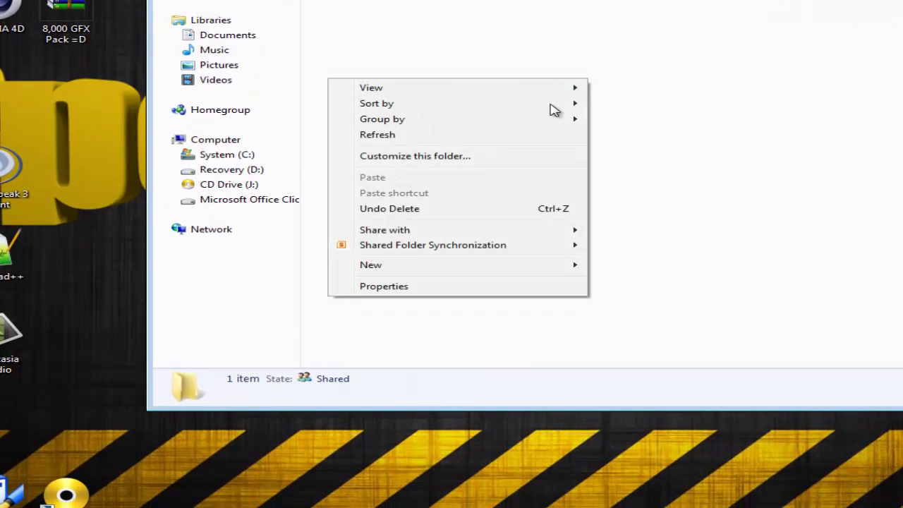
{"action": "mouse_move", "coordinate": [441, 268]}
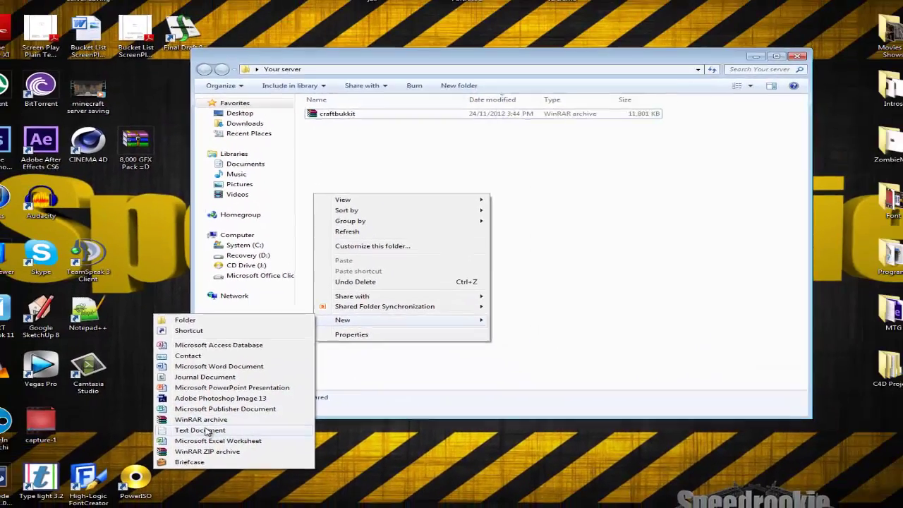
{"action": "left_click", "coordinate": [152, 427]}
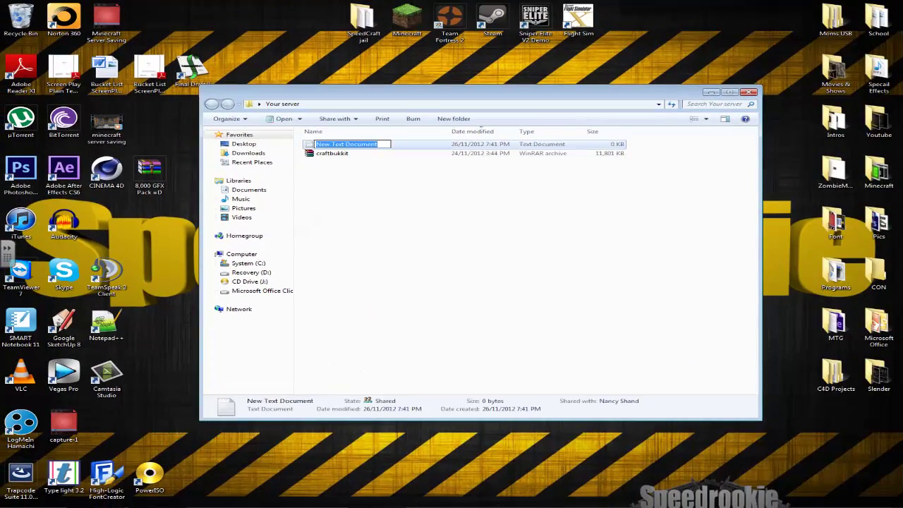
{"action": "key", "text": "super"}
{"action": "type", "text": "not"}
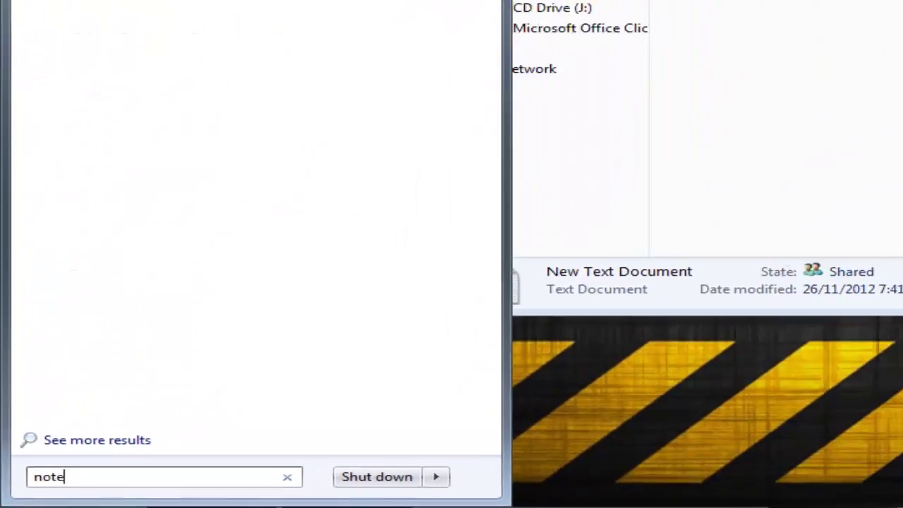
{"action": "type", "text": "e"}
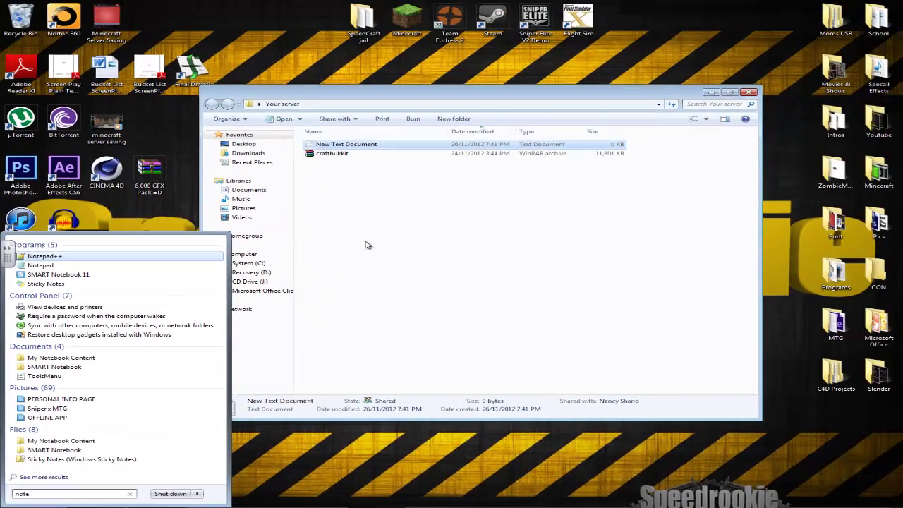
{"action": "left_click", "coordinate": [495, 159]}
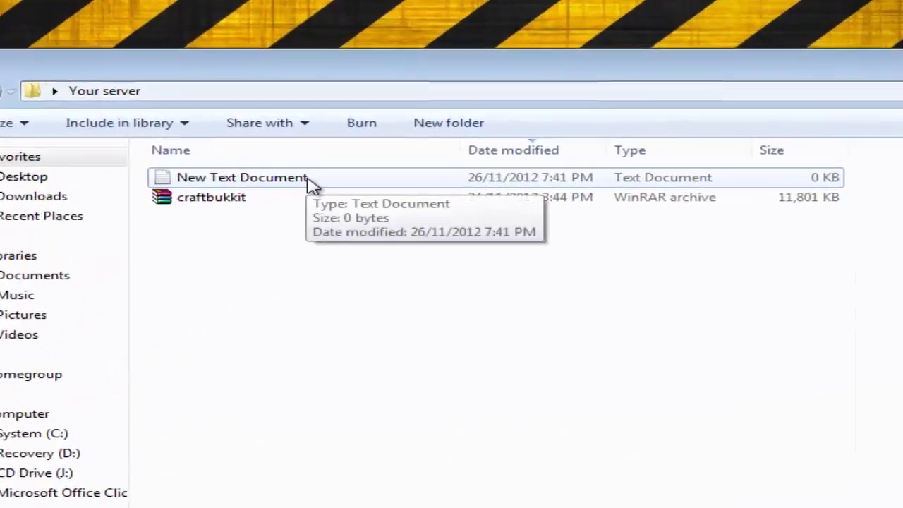
{"action": "double_click", "coordinate": [376, 145]}
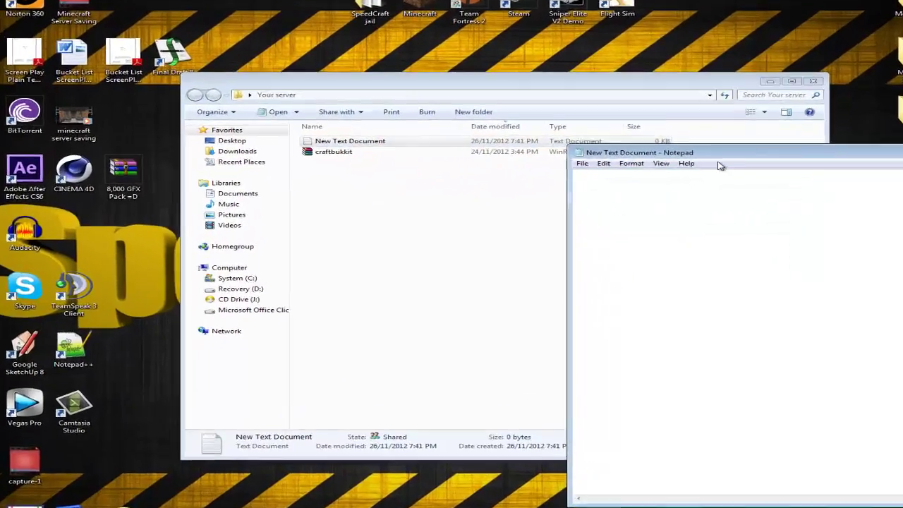
{"action": "left_click_drag", "start_coordinate": [649, 151], "coordinate": [323, 105]}
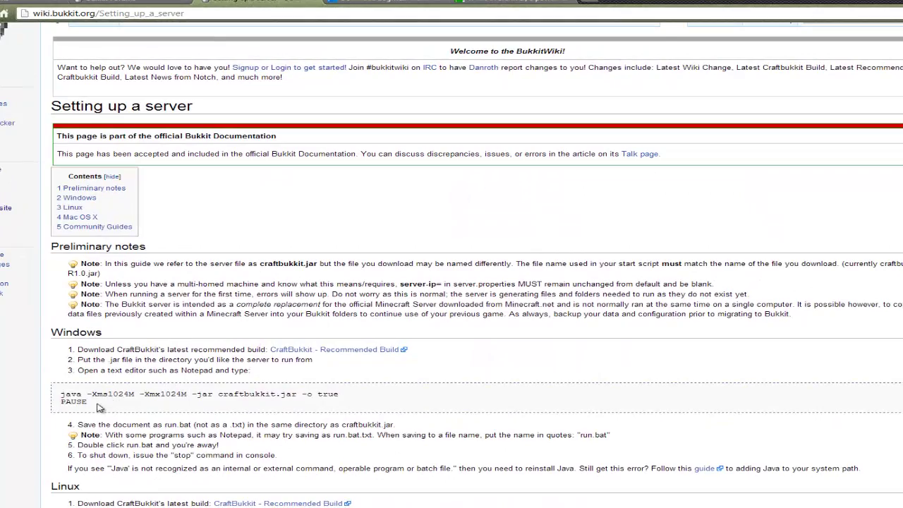
Step: Paste the wiki's java -Xmx1024M craftbukkit launch line and PAUSE into the document
{"action": "scroll", "coordinate": [83, 450], "scroll_direction": "down", "scroll_amount": 2}
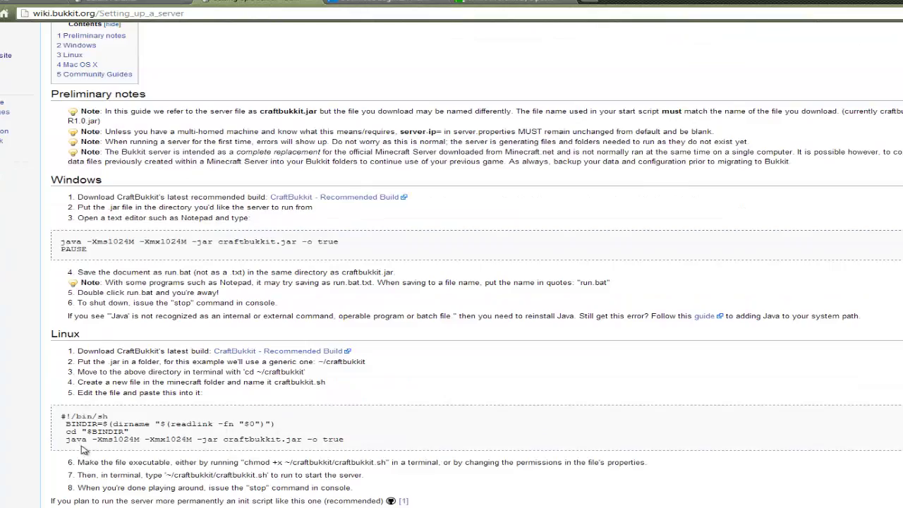
{"action": "scroll", "coordinate": [89, 428], "scroll_direction": "down", "scroll_amount": 2}
{"action": "scroll", "coordinate": [173, 431], "scroll_direction": "up", "scroll_amount": 5}
{"action": "left_click_drag", "start_coordinate": [88, 351], "coordinate": [61, 344]}
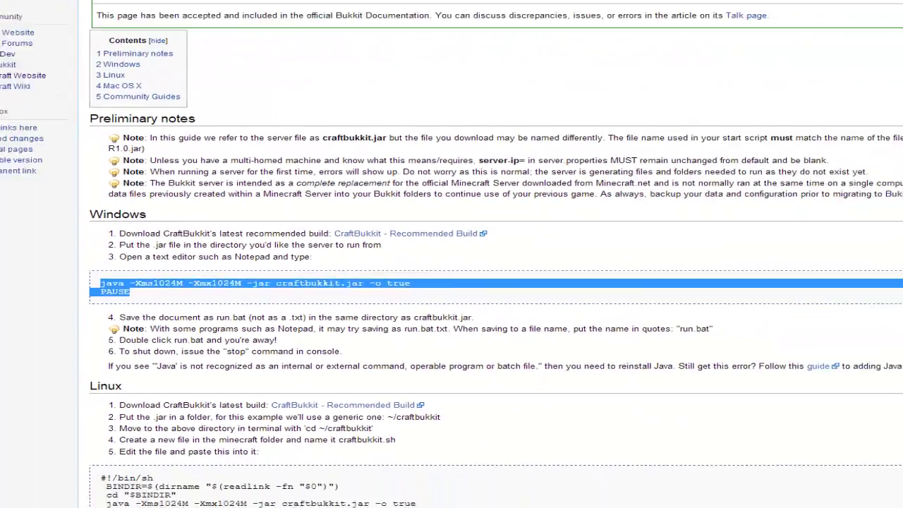
{"action": "type", "text": "java -Xms1024M -Xmx1024M -jar craftbukkit.jar -o true PAUSE"}
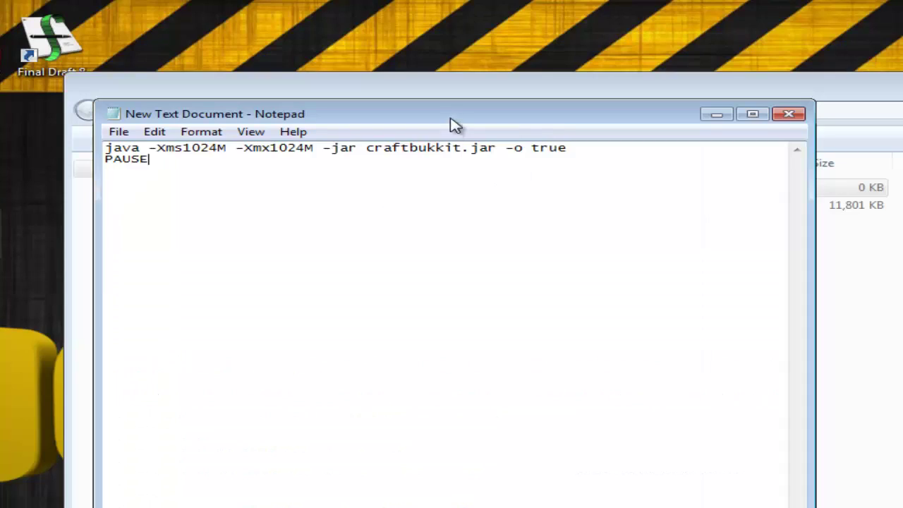
{"action": "left_click_drag", "start_coordinate": [450, 125], "coordinate": [900, 79]}
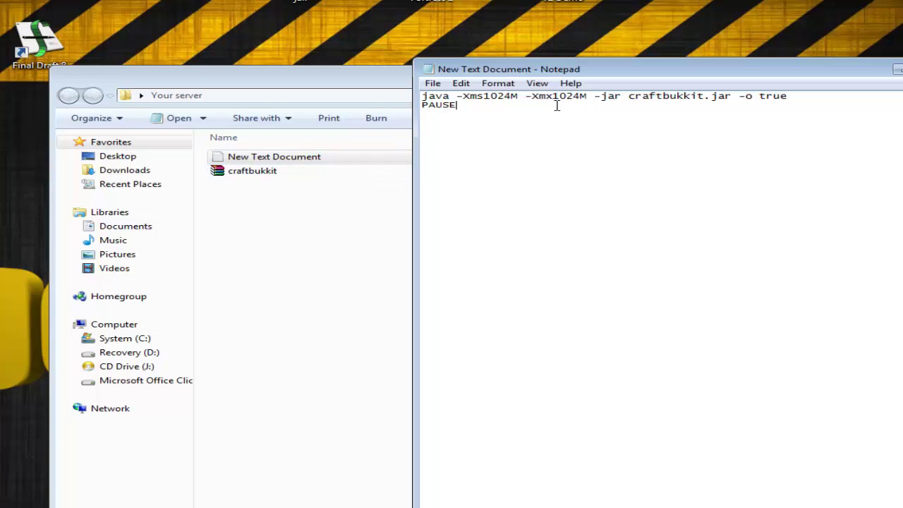
Step: Bring up Notepad's Save As dialog in Your server, name still New Text Document
{"action": "left_click", "coordinate": [431, 84]}
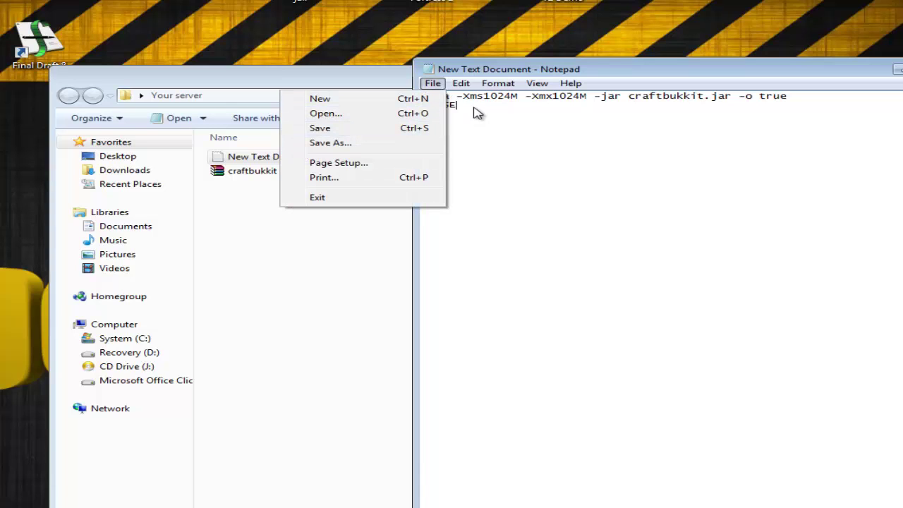
{"action": "left_click", "coordinate": [432, 83]}
{"action": "left_click", "coordinate": [436, 85]}
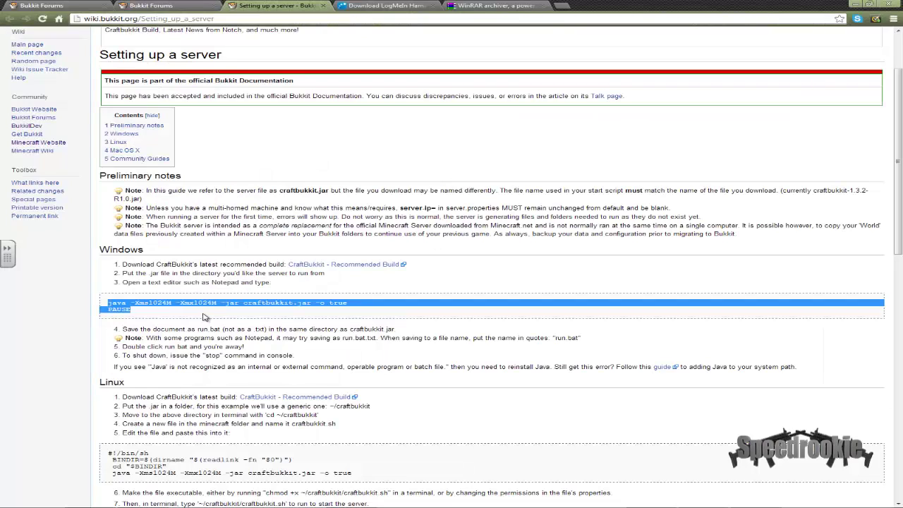
{"action": "left_click", "coordinate": [204, 317]}
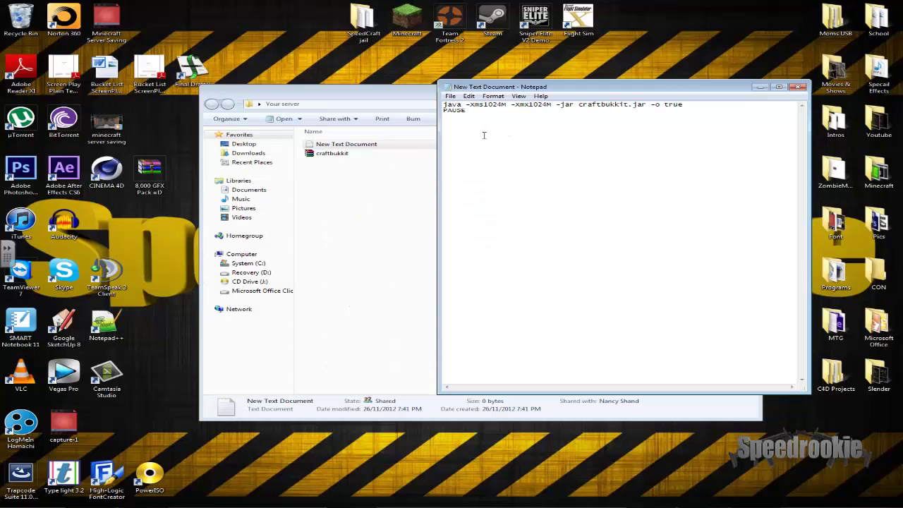
{"action": "left_click", "coordinate": [459, 96]}
{"action": "left_click", "coordinate": [436, 137]}
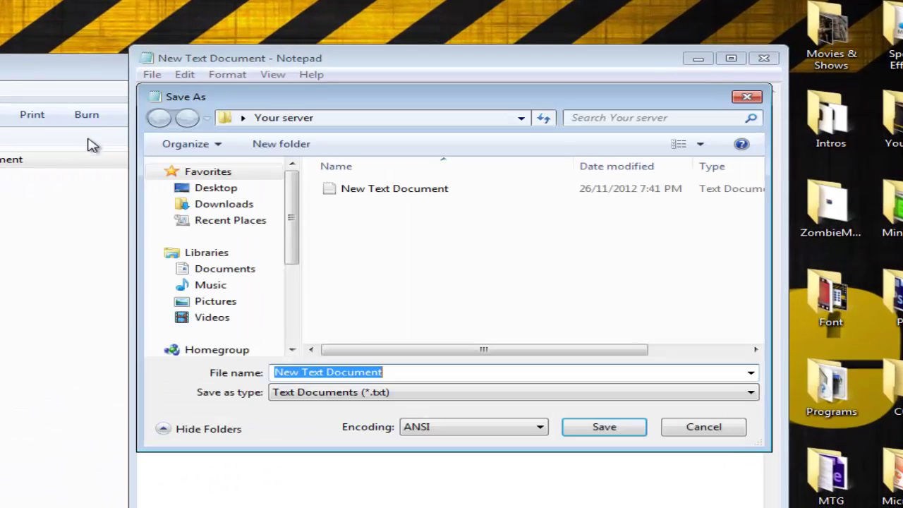
Step: Save the commands as Start.bat with ANSI encoding in the Your server folder
{"action": "key", "text": "BackSpace"}
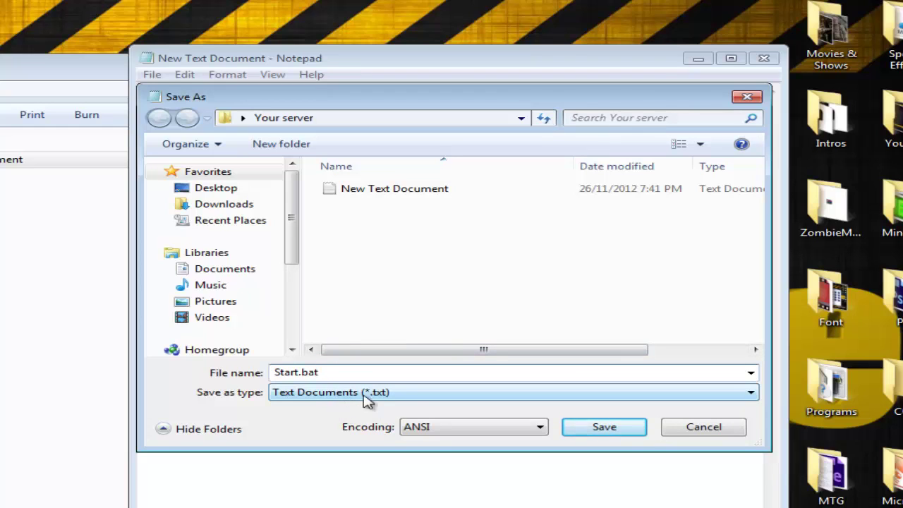
{"action": "left_click", "coordinate": [417, 429]}
{"action": "left_click", "coordinate": [606, 426]}
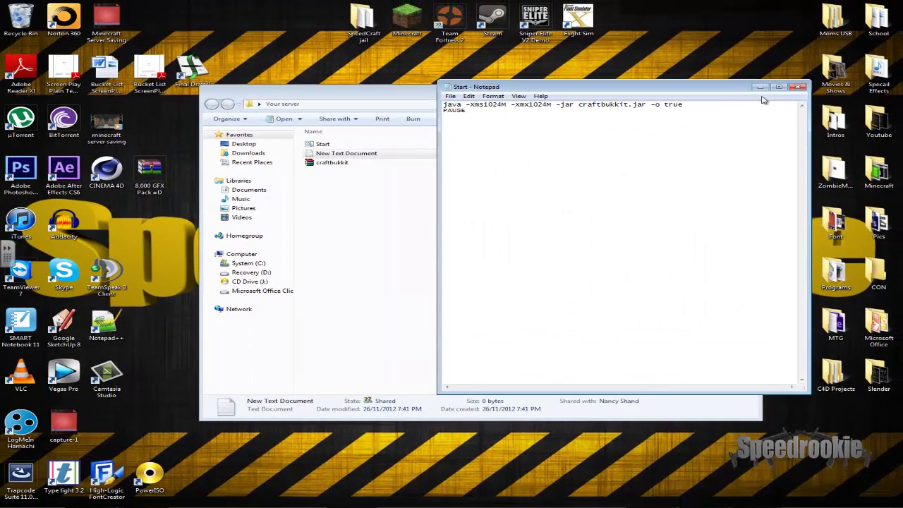
Step: Close Notepad, delete the leftover New Text Document, and run Start.bat to launch CraftBukkit
{"action": "left_click", "coordinate": [800, 87]}
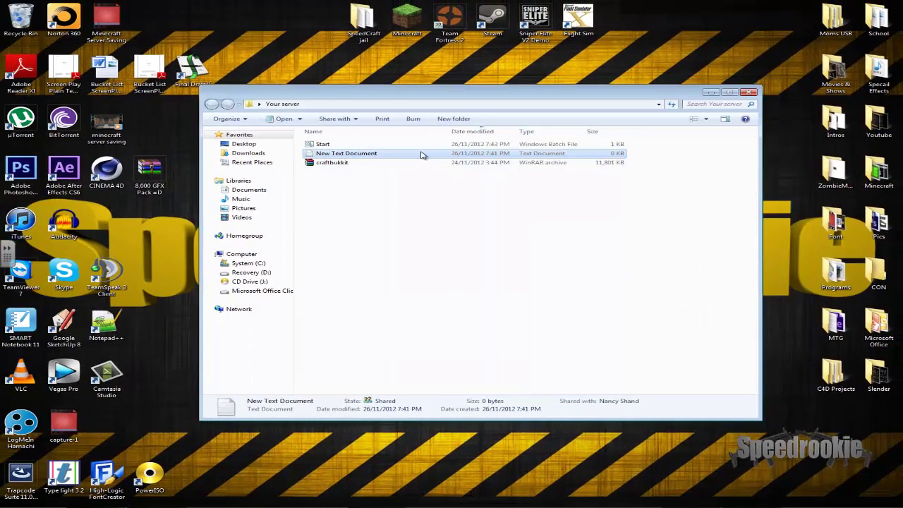
{"action": "key", "text": "F2"}
{"action": "key", "text": "BackSpace"}
{"action": "key", "text": "Escape"}
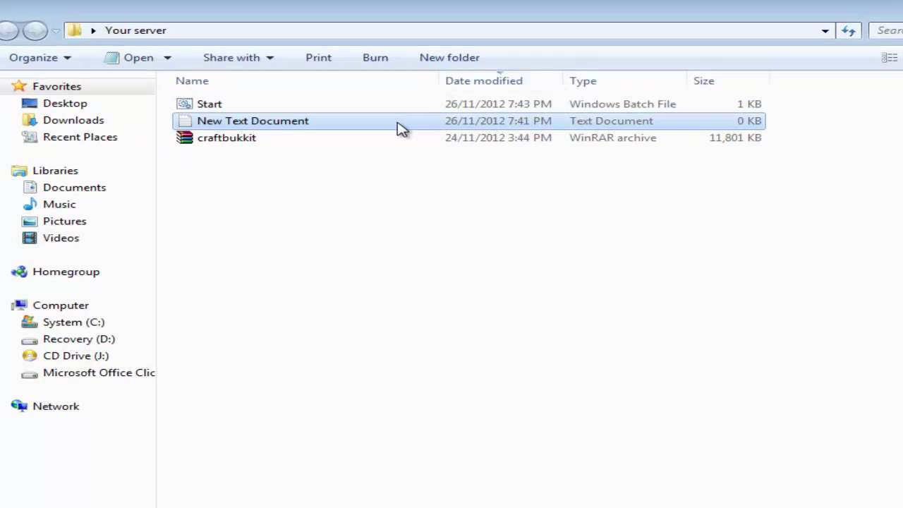
{"action": "key", "text": "Delete"}
{"action": "left_click", "coordinate": [542, 377]}
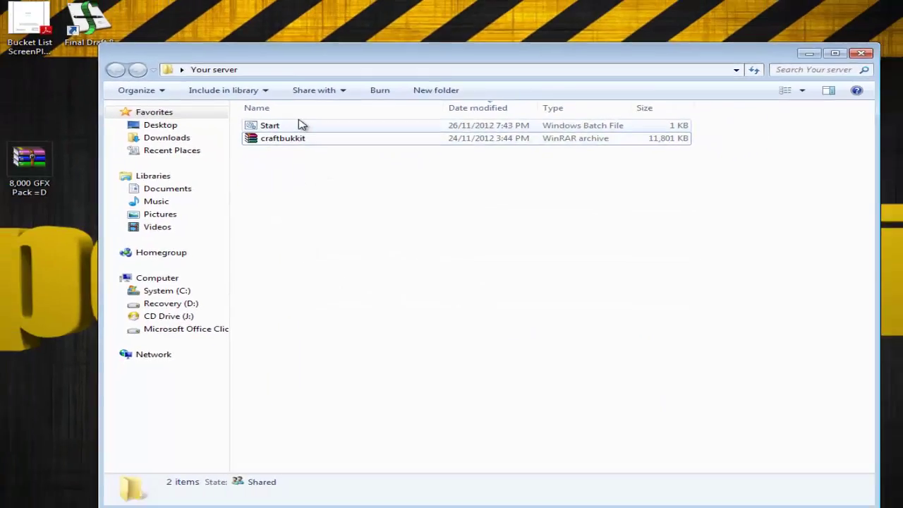
{"action": "double_click", "coordinate": [299, 123]}
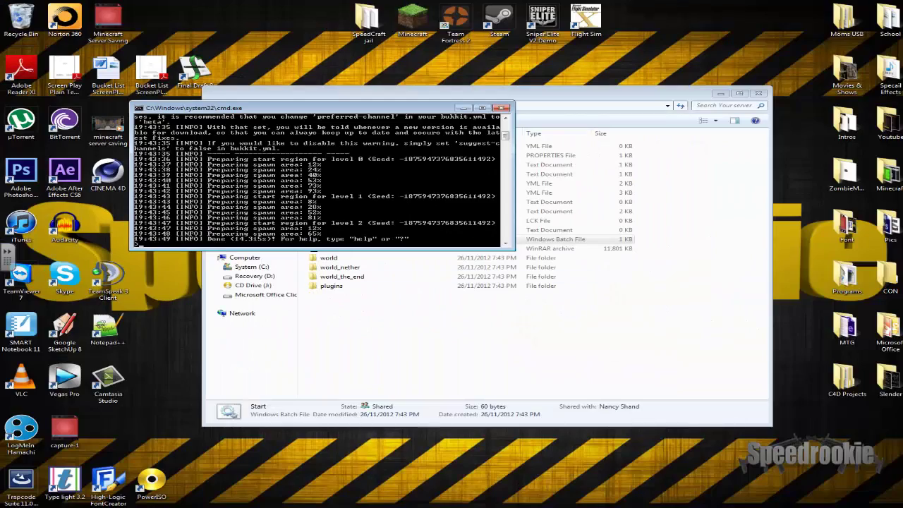
Step: Reopen LogMeIn Hamachi and call up the copy options on this computer's IP address
{"action": "left_click", "coordinate": [32, 431]}
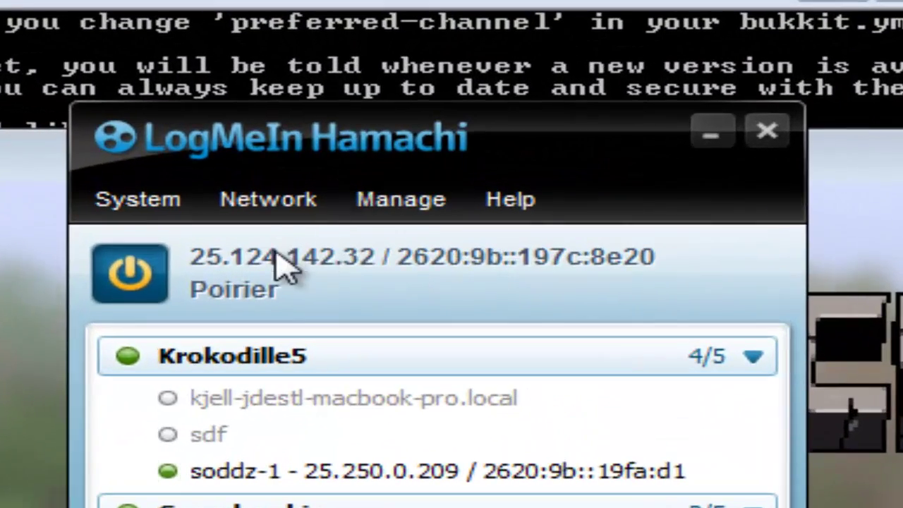
{"action": "right_click", "coordinate": [272, 260]}
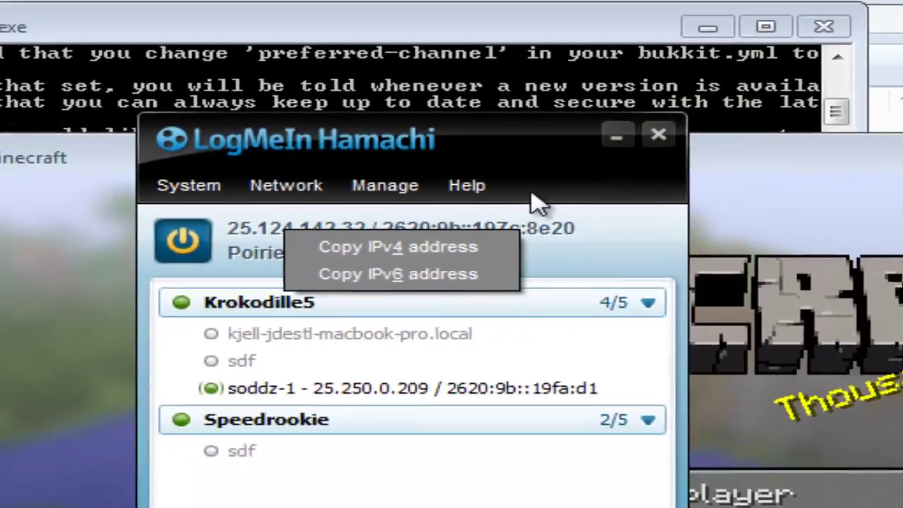
Step: Copy the Hamachi IPv4 address and join the My Servers entry at 25.124.142.32 in Minecraft
{"action": "left_click", "coordinate": [706, 149]}
{"action": "left_click", "coordinate": [475, 139]}
{"action": "left_click", "coordinate": [565, 348]}
{"action": "scroll", "coordinate": [518, 328], "scroll_direction": "down", "scroll_amount": 1}
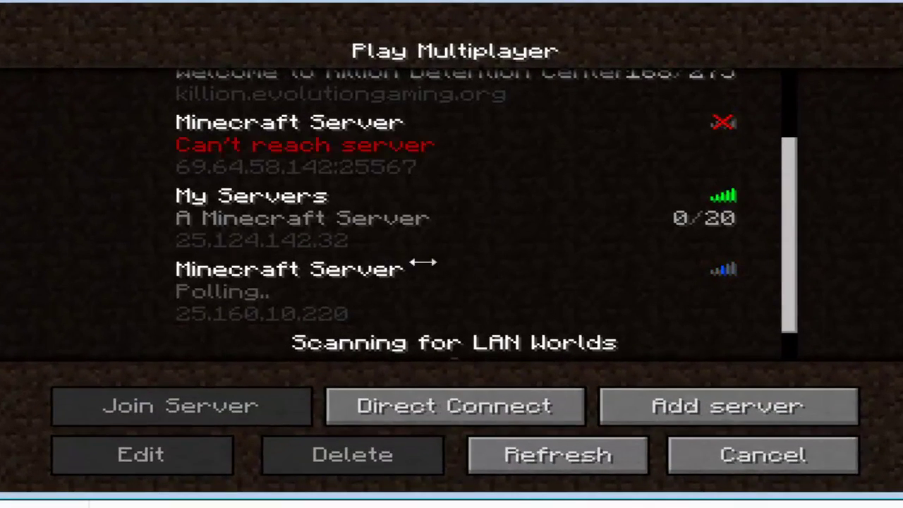
{"action": "left_click", "coordinate": [416, 247]}
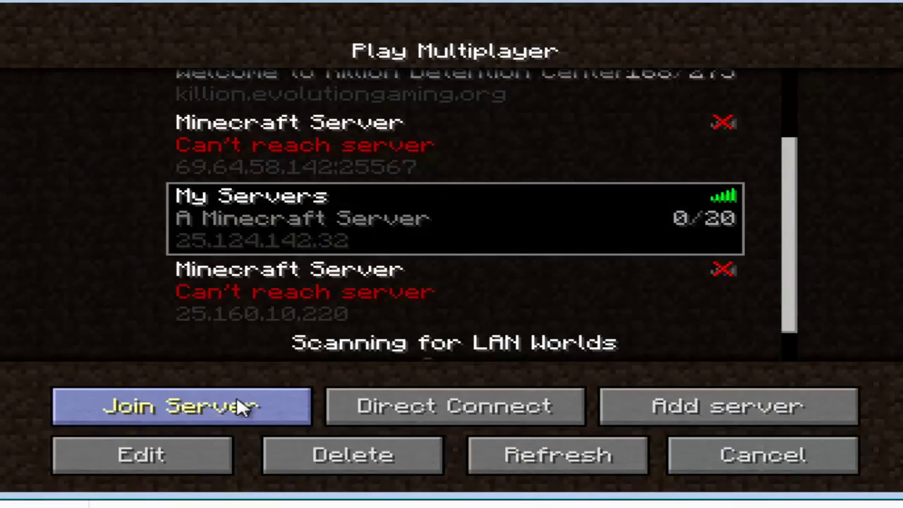
{"action": "left_click", "coordinate": [241, 406]}
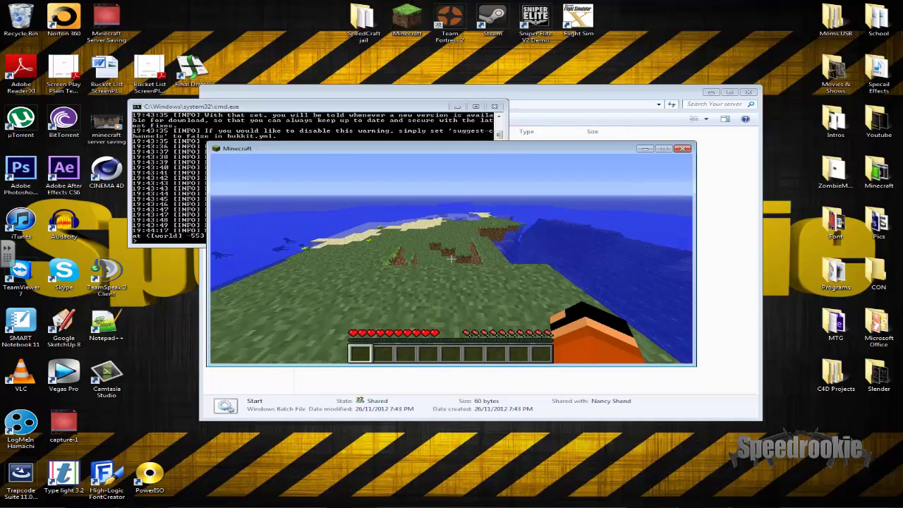
Step: Walk forward across the grass toward the seaside hill, turning to look around the island
{"action": "key", "text": "w"}
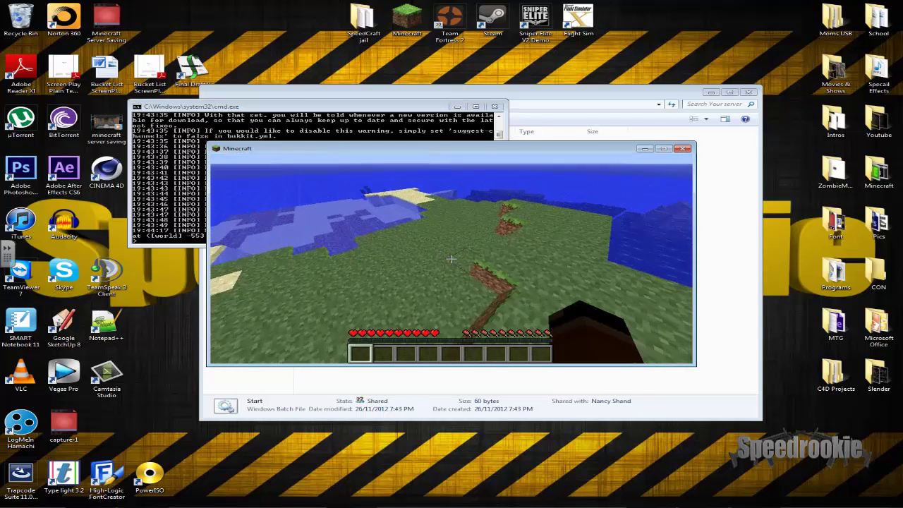
{"action": "key", "text": "w"}
{"action": "key", "text": "w"}
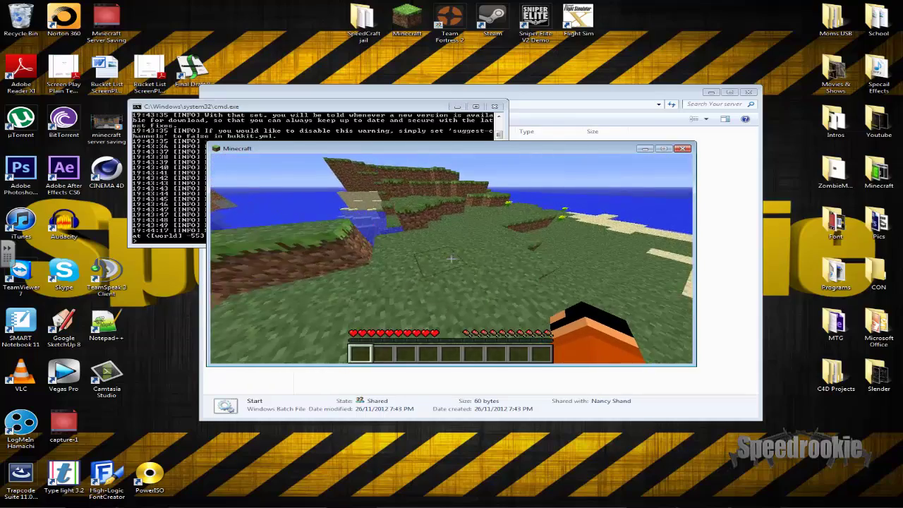
{"action": "key", "text": "w"}
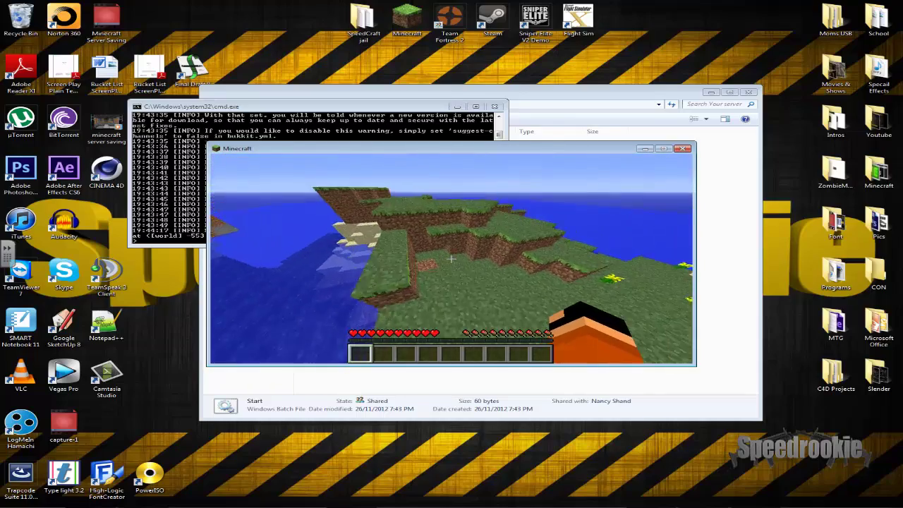
{"action": "key", "text": "w"}
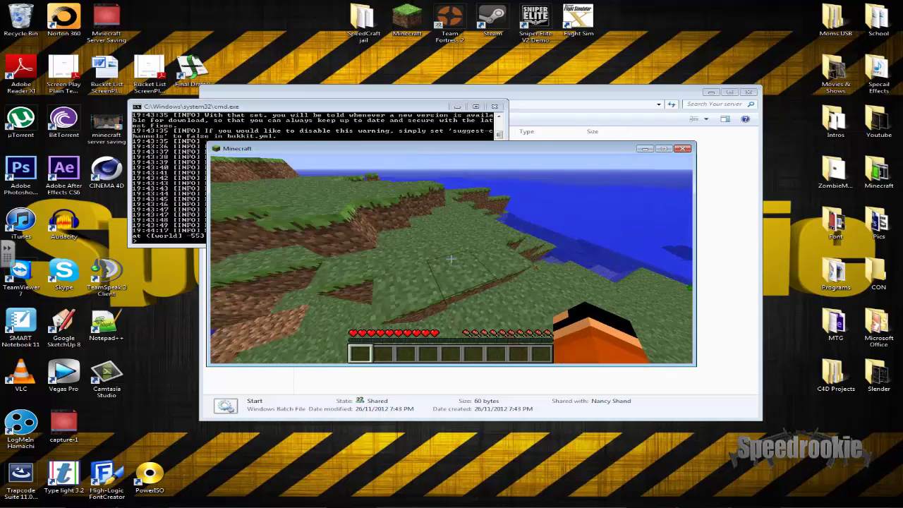